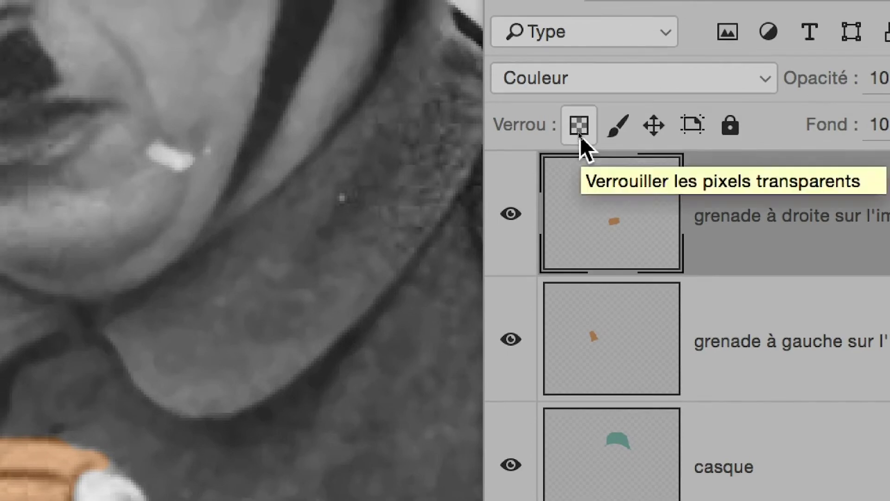
Lock the transparent pixels of the layer "grenade à droite sur l'image" and activate the Brush tool.
click(580, 135)
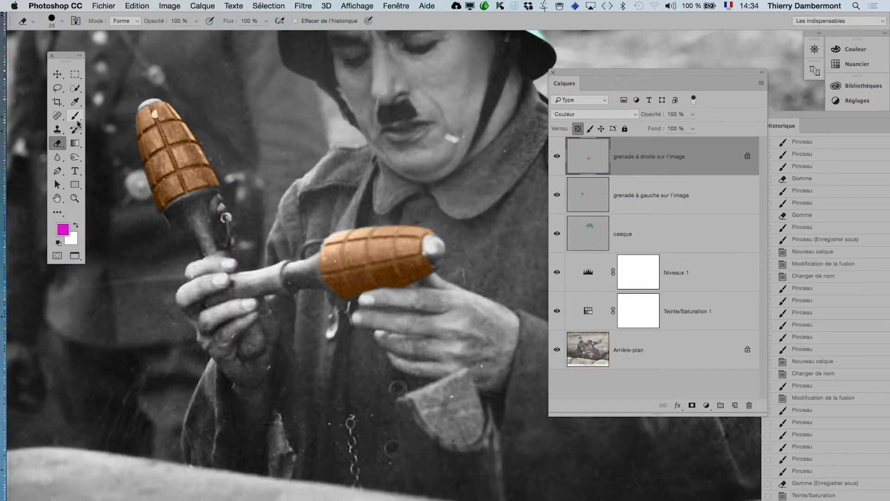
click(76, 119)
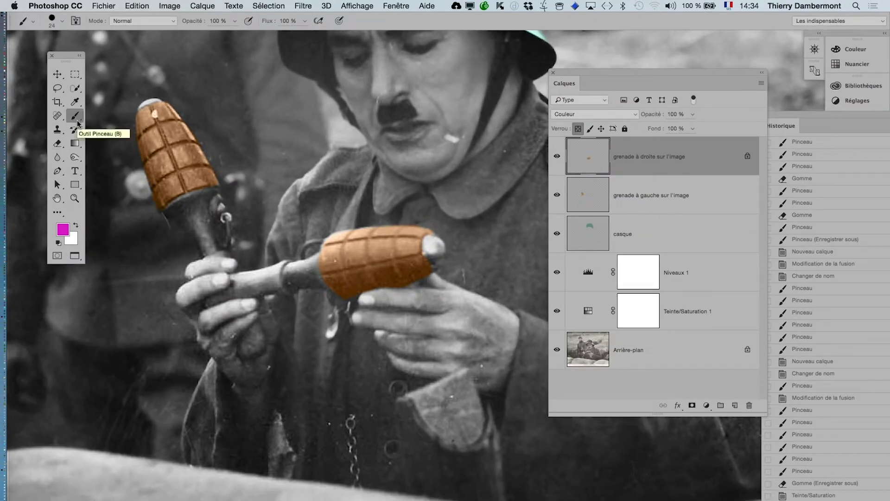
Paint the lower half of the right grenade dark brown (hue 38°, saturation 82 %, brightness 36 %) with a soft 81-pixel brush.
click(63, 229)
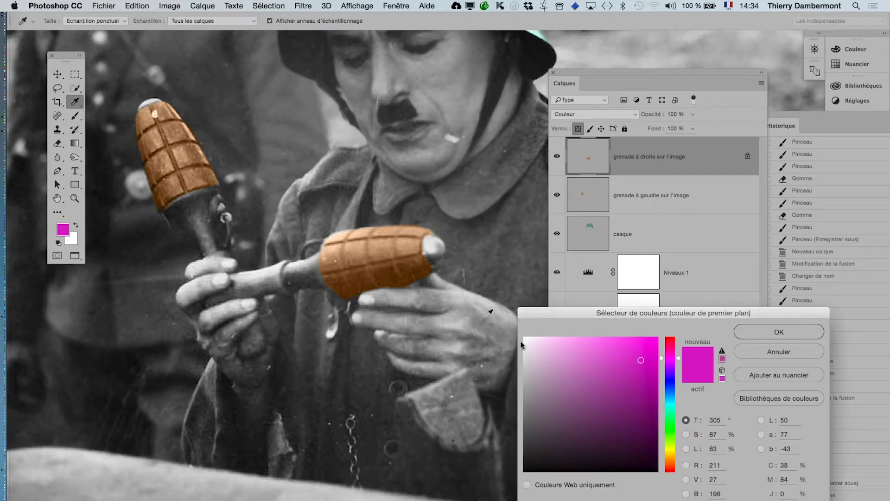
click(672, 458)
click(637, 436)
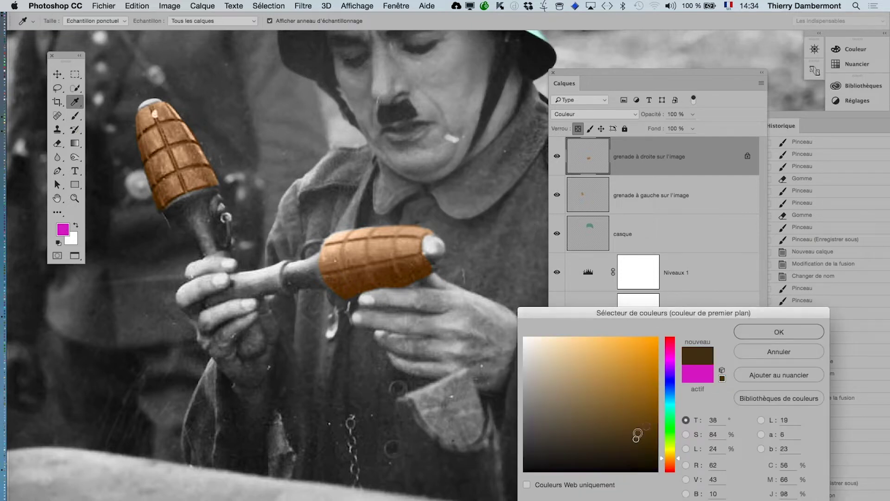
click(634, 421)
click(779, 332)
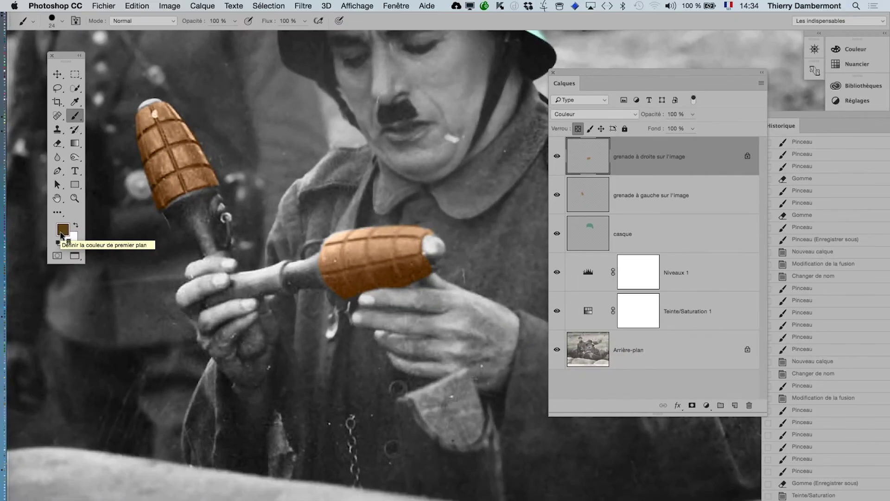
drag(421, 371, 441, 377)
mouse_move(436, 272)
mouse_down()
mouse_move(436, 199)
mouse_move(455, 196)
mouse_move(464, 161)
mouse_up()
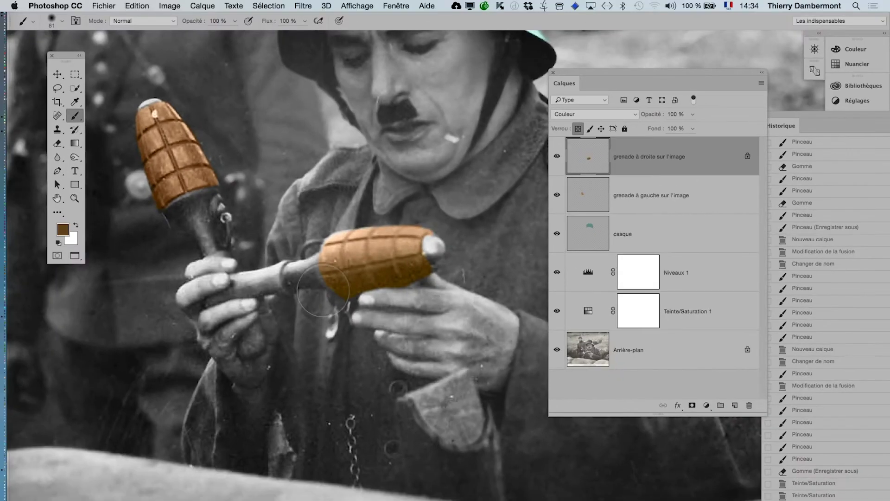
Paint the lower half of the right grenade blue with hue 243°, saturation 85 % and brightness 82 %.
click(63, 230)
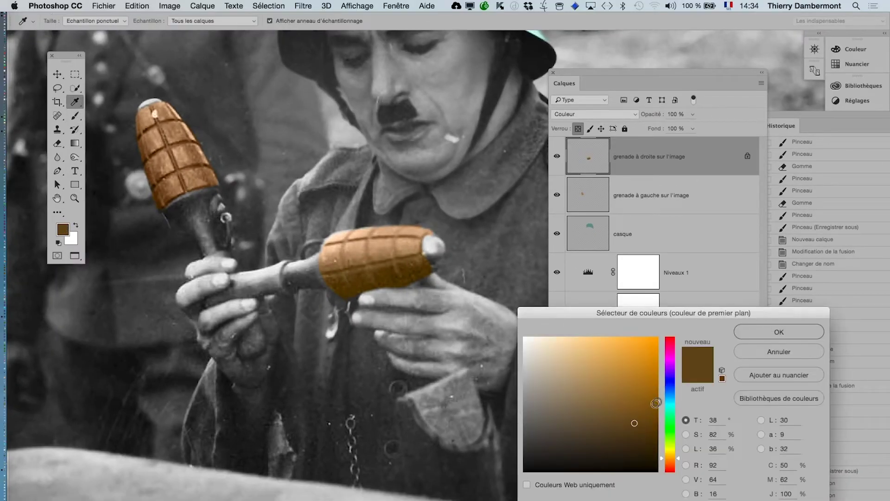
click(670, 381)
click(638, 361)
click(756, 339)
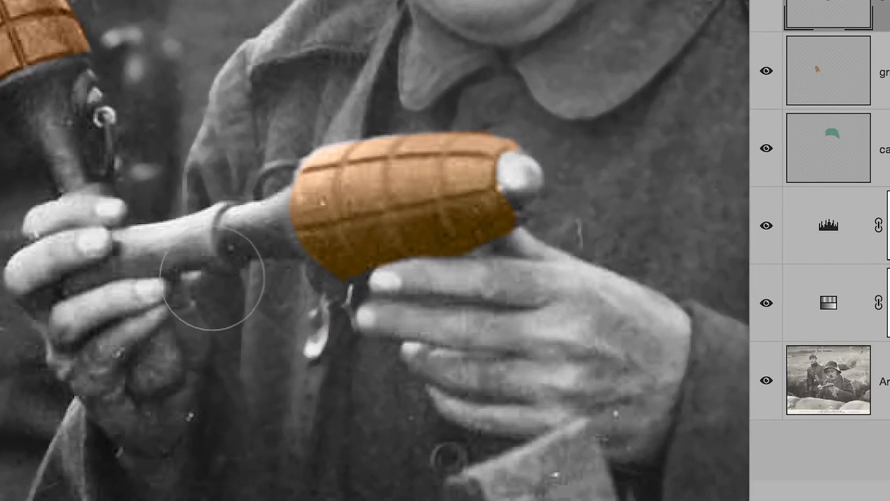
drag(336, 326, 598, 307)
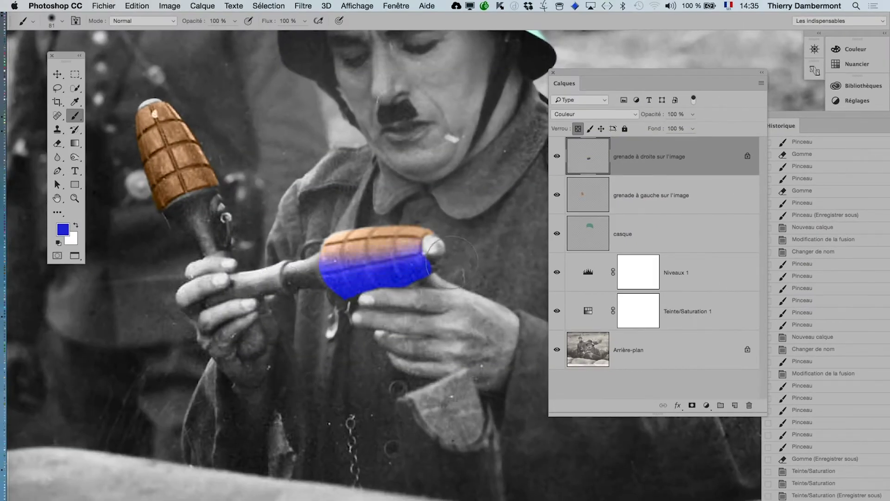
Paint the upper part of the right grenade yellow with hue 56°, saturation 63 % and brightness 74 %.
click(62, 229)
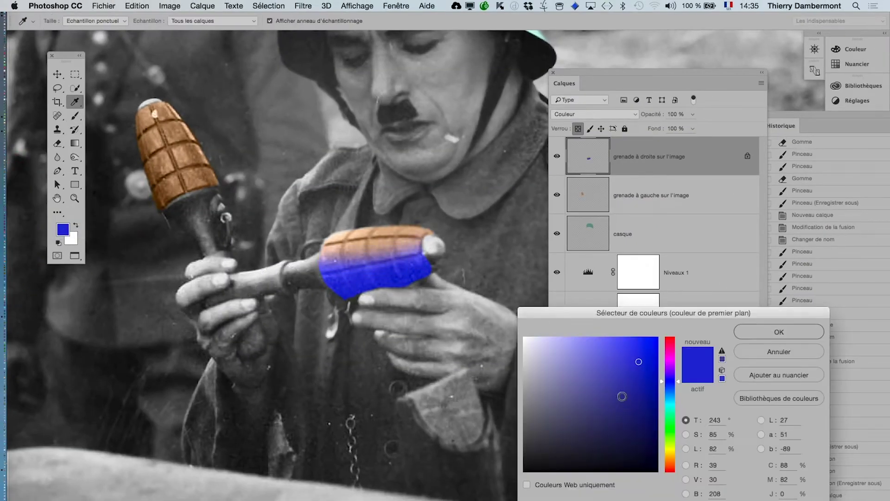
click(669, 454)
click(612, 371)
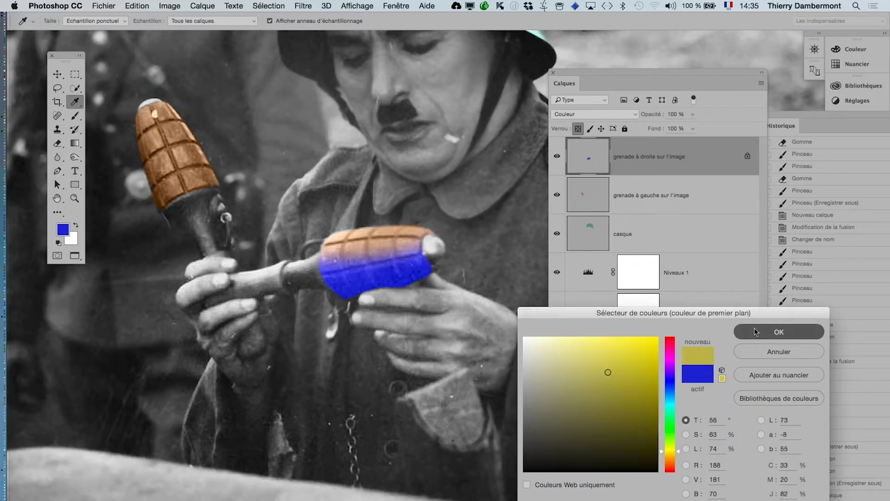
click(757, 332)
drag(332, 236, 459, 232)
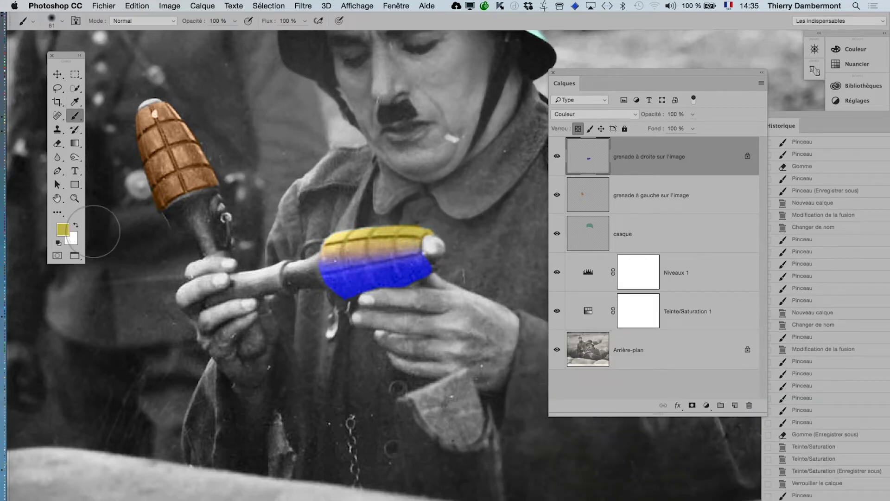
Change the brush color's hue to 40° and paint the lower half of the right grenade in this ochre.
click(63, 229)
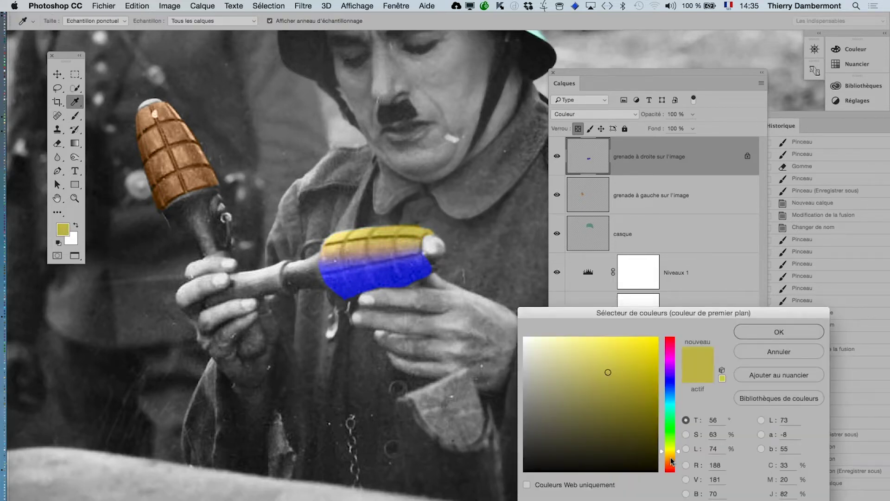
click(671, 458)
click(748, 335)
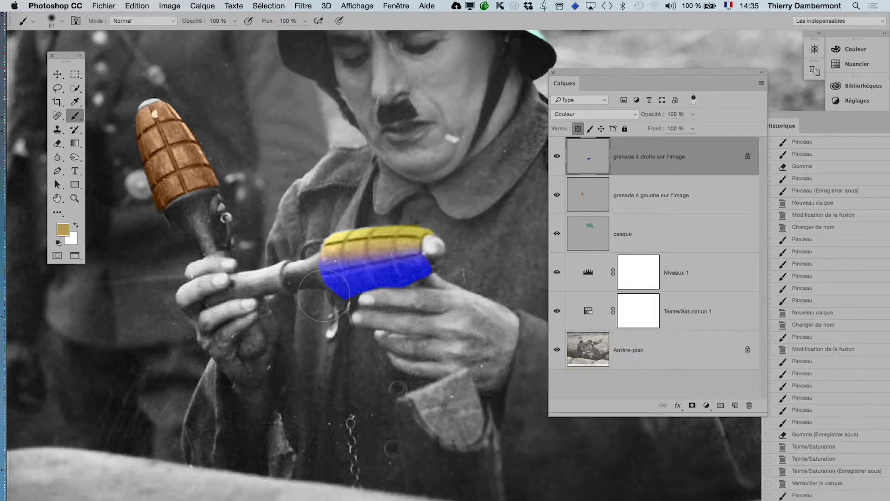
mouse_move(301, 292)
mouse_down()
mouse_move(470, 273)
mouse_move(360, 280)
mouse_move(306, 299)
mouse_up()
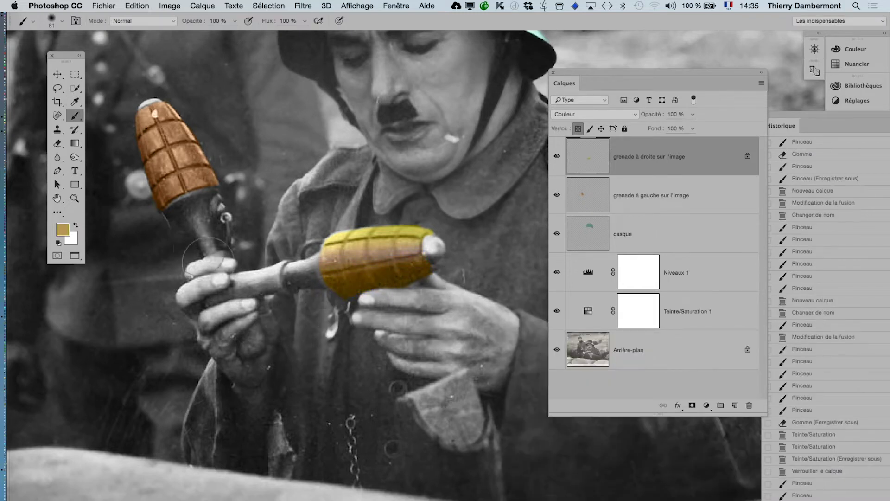
Paint the upper part of the right grenade light beige with hue 40°, saturation 8 % and brightness 77 %.
click(67, 233)
click(533, 367)
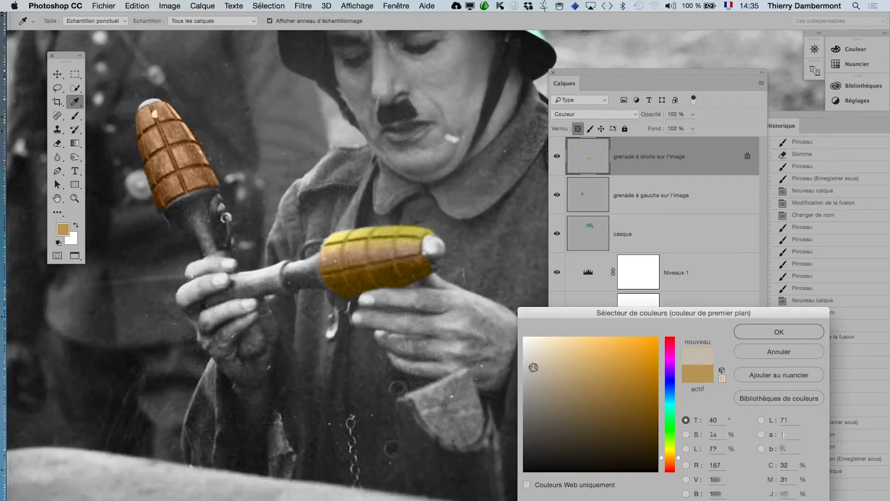
click(783, 331)
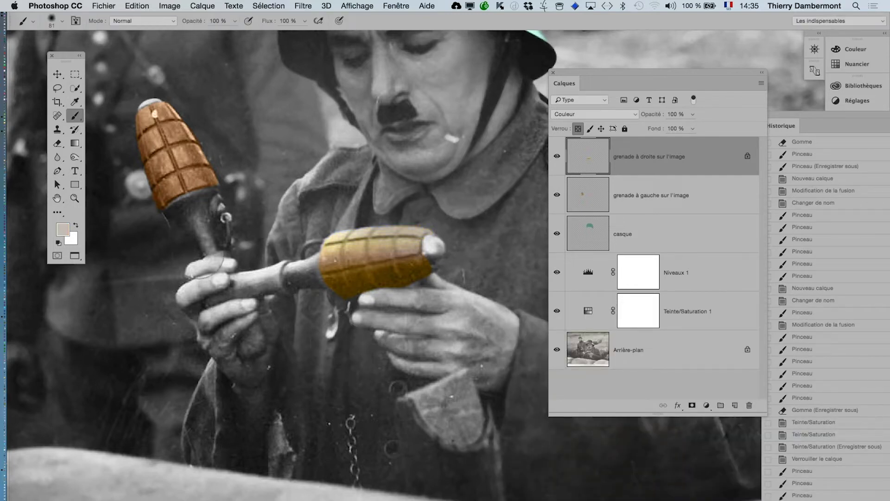
Recolor the right grenade's highlights in tan with hue 40°, saturation 25 % and brightness 75 %.
click(63, 229)
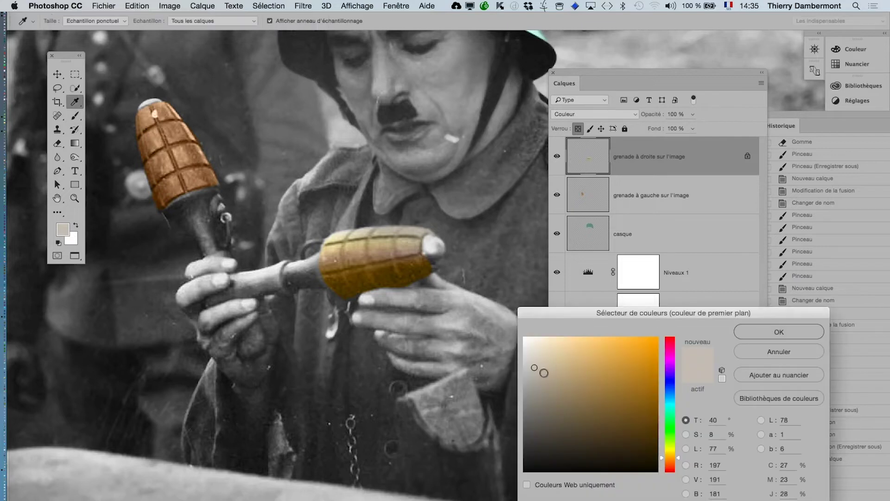
drag(534, 367, 557, 371)
click(760, 333)
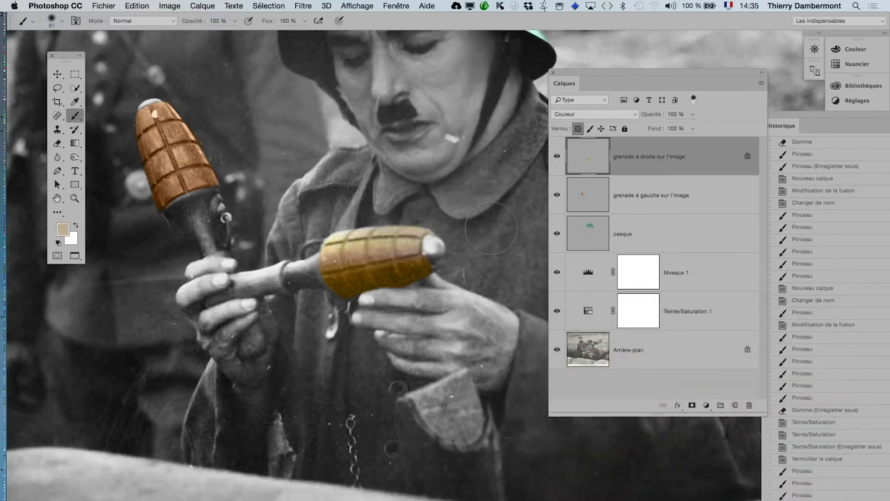
drag(341, 315, 498, 385)
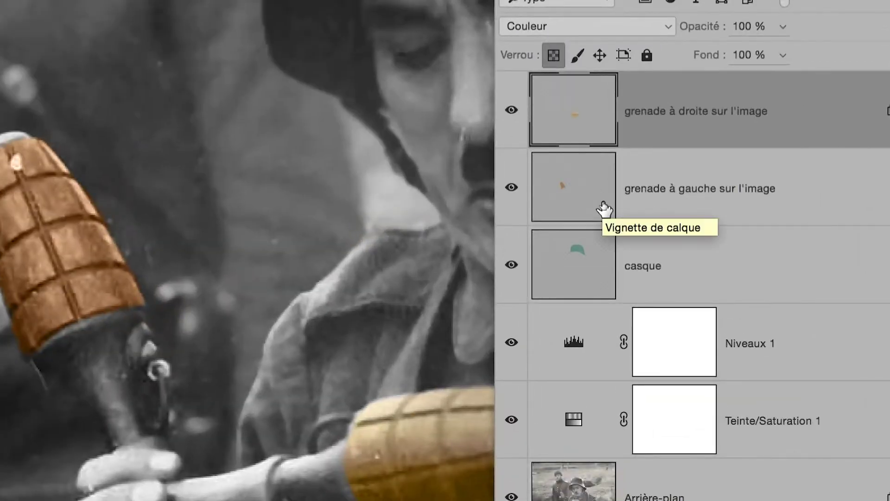
Lock the transparent pixels of the layer "grenade à gauche sur l'image" and paint the left grenade's right side tan.
click(603, 206)
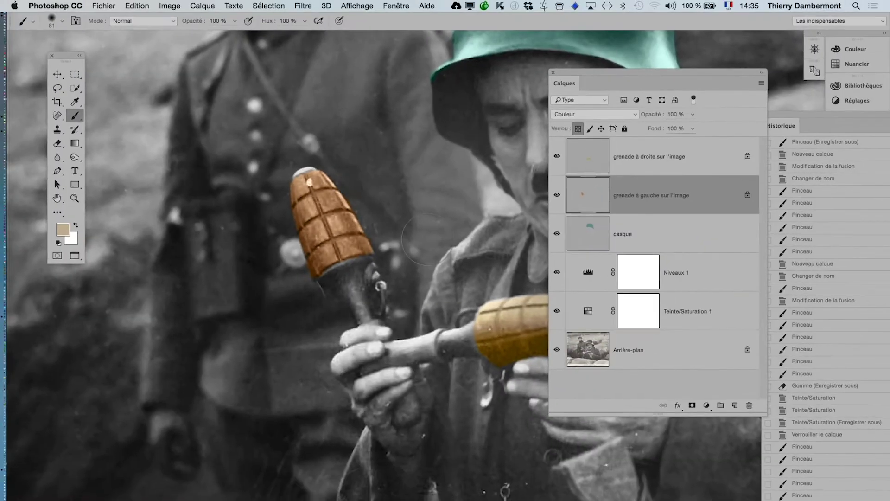
drag(380, 309, 381, 317)
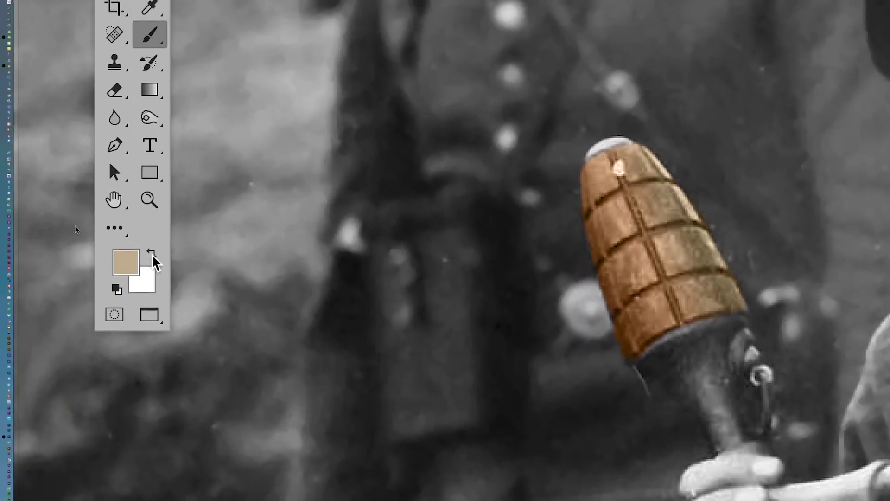
Shade the left grenade's lower left edge with a darker brown of hue 40°.
click(134, 259)
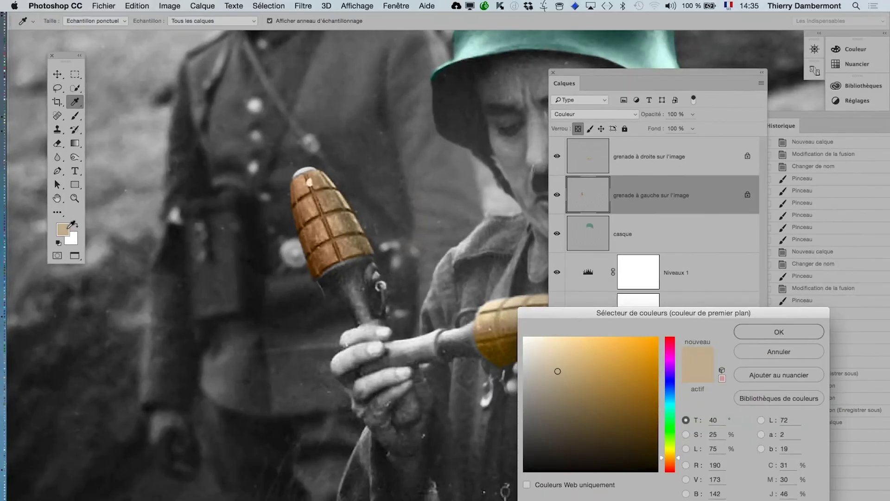
click(610, 420)
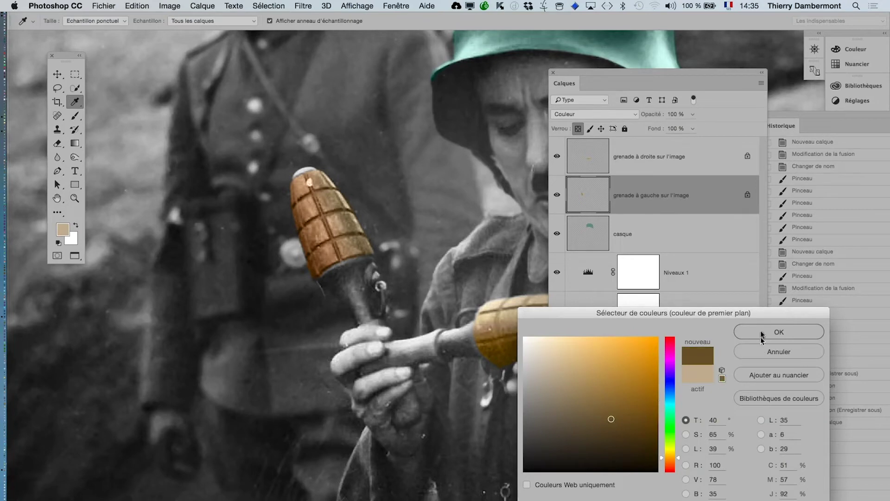
click(609, 397)
click(751, 332)
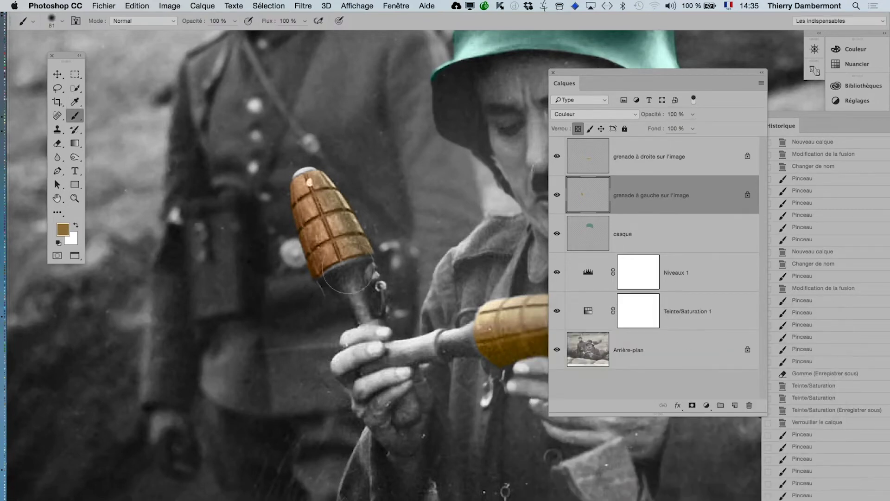
click(63, 230)
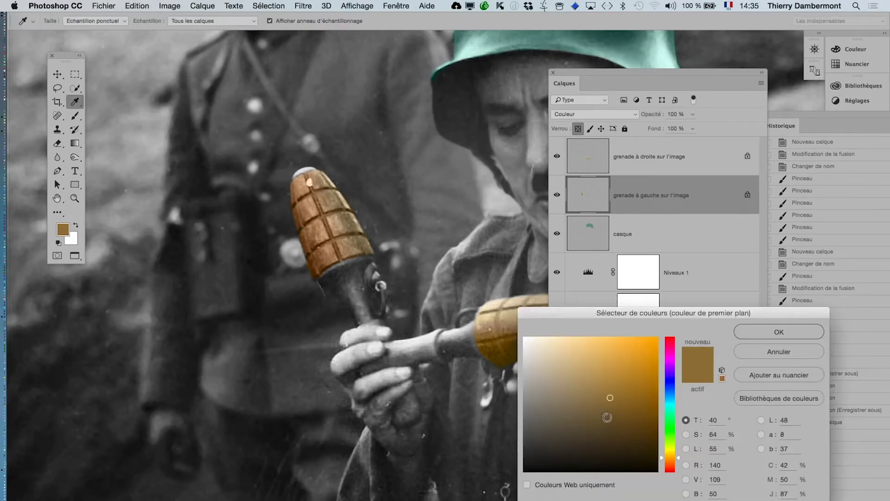
click(770, 333)
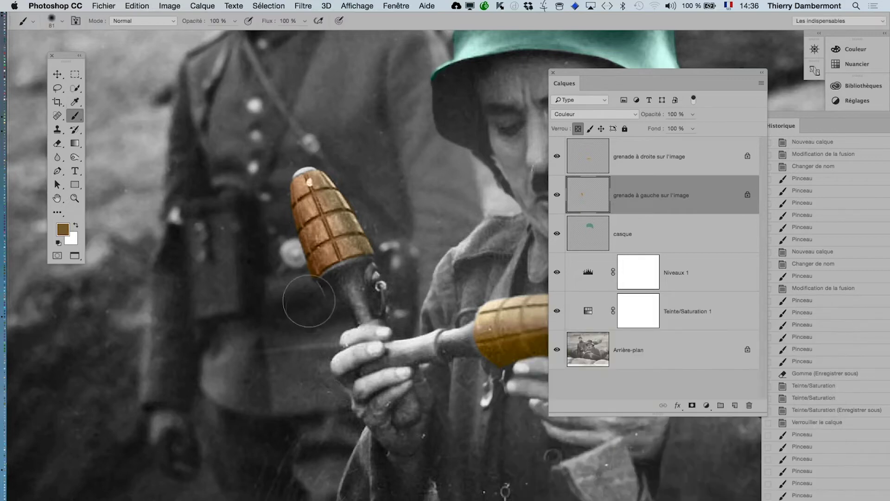
click(308, 301)
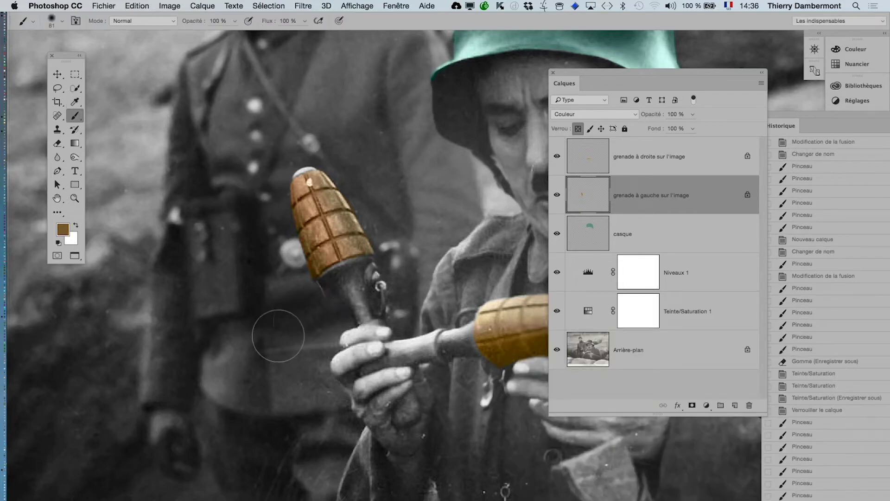
scroll(339, 295, up, 3)
drag(326, 329, 327, 372)
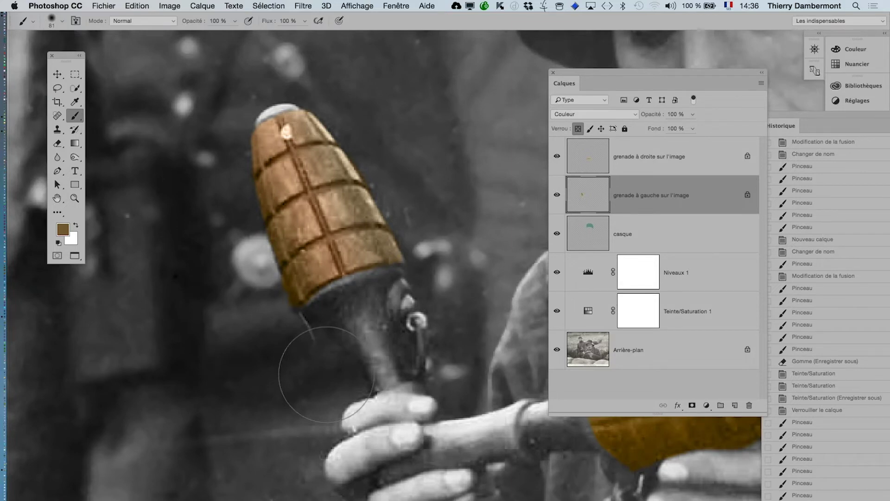
scroll(351, 361, down, 2)
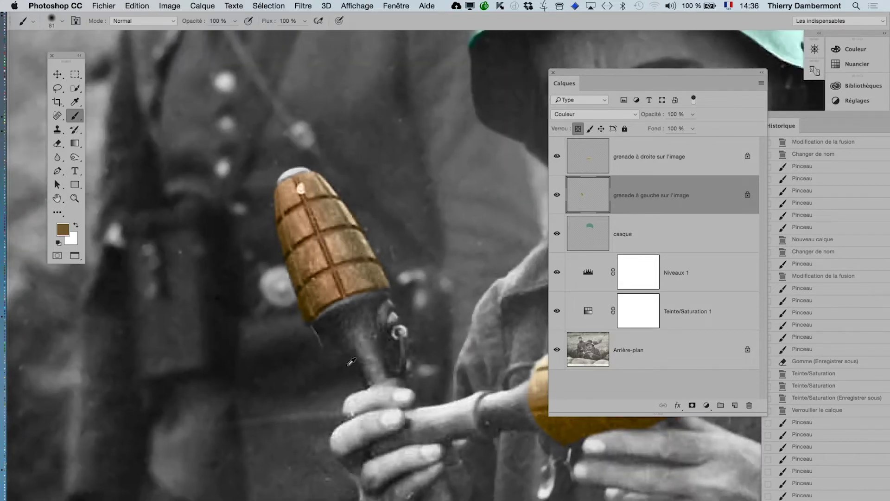
scroll(351, 361, down, 2)
scroll(353, 350, up, 2)
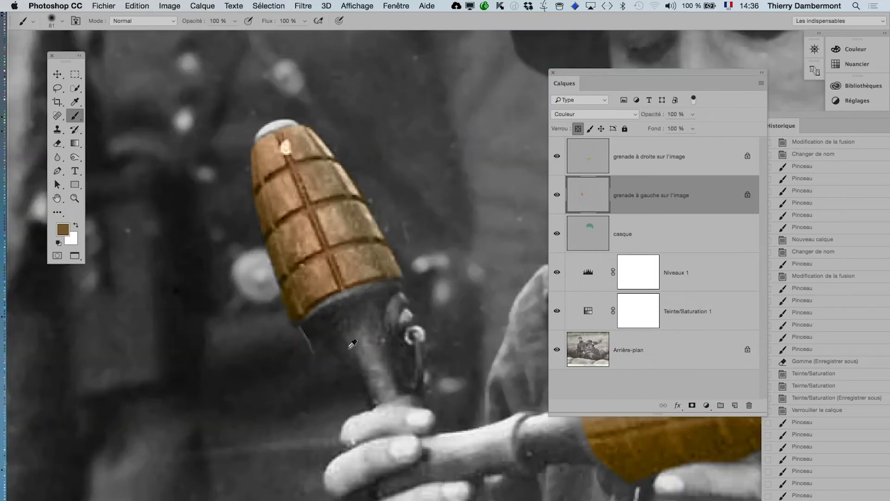
scroll(440, 242, up, 2)
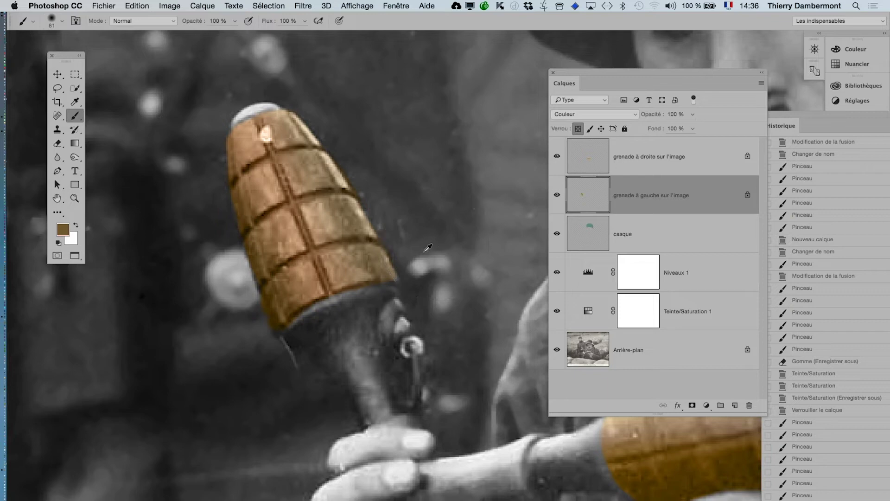
Select the "casque" layer and lock its transparent pixels.
scroll(428, 248, down, 5)
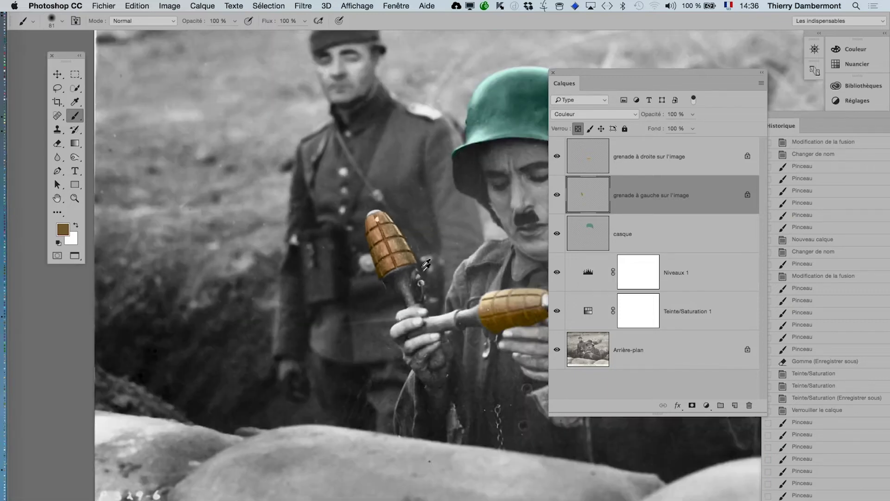
drag(425, 264, 258, 363)
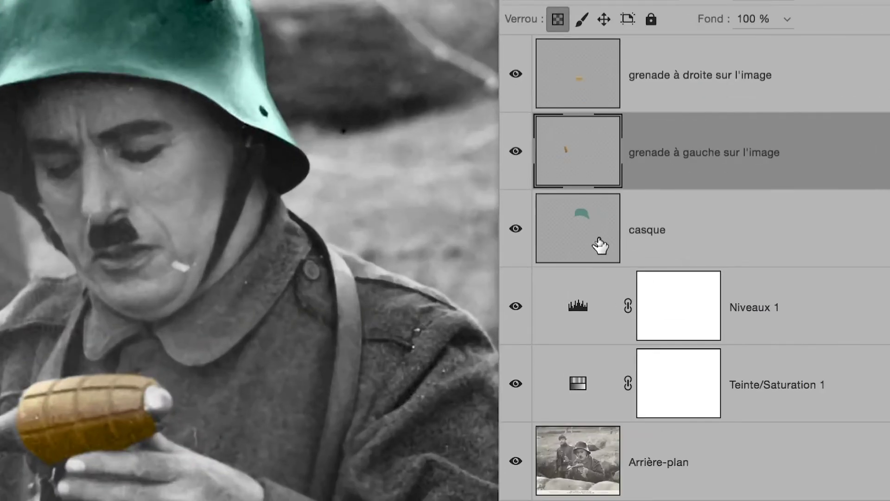
click(599, 244)
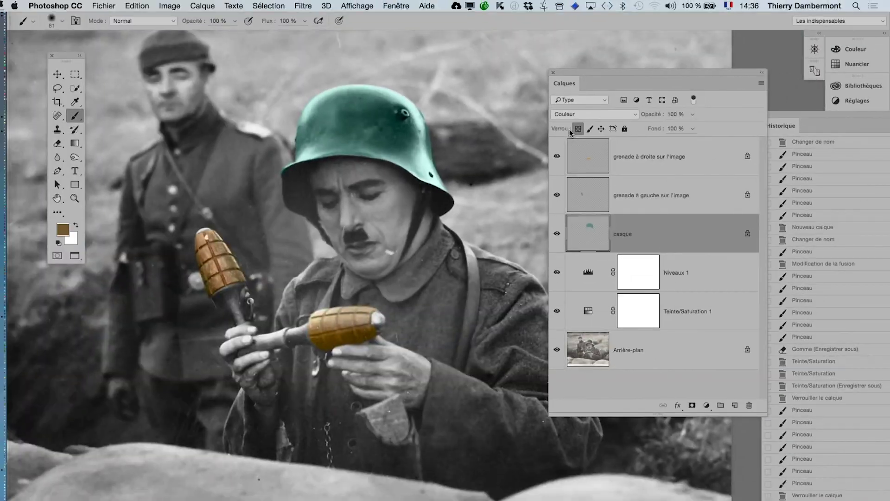
Set the foreground colour to a bluish grey with hue 208°, saturation 4 % and brightness 63 %.
click(64, 229)
drag(663, 420, 663, 394)
click(529, 386)
click(779, 331)
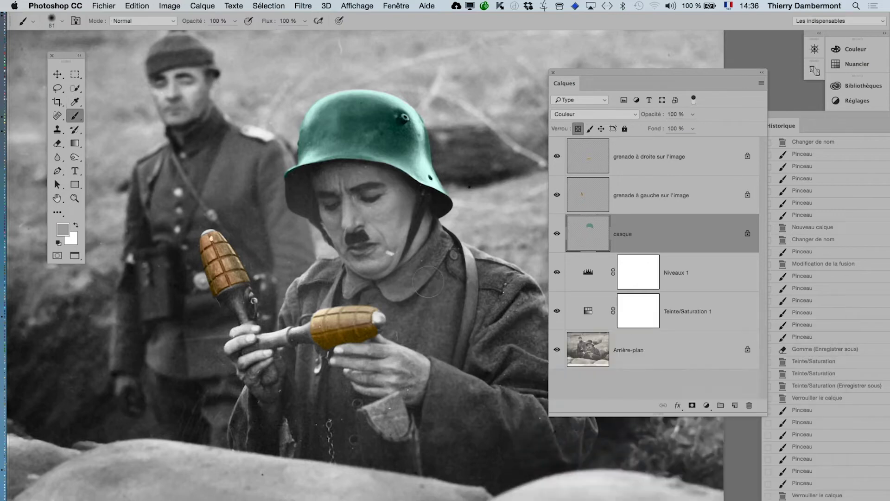
Try painting the grey over the helmet with a 210 px brush and undo the stroke.
drag(418, 258, 445, 255)
click(487, 211)
scroll(373, 320, up, 5)
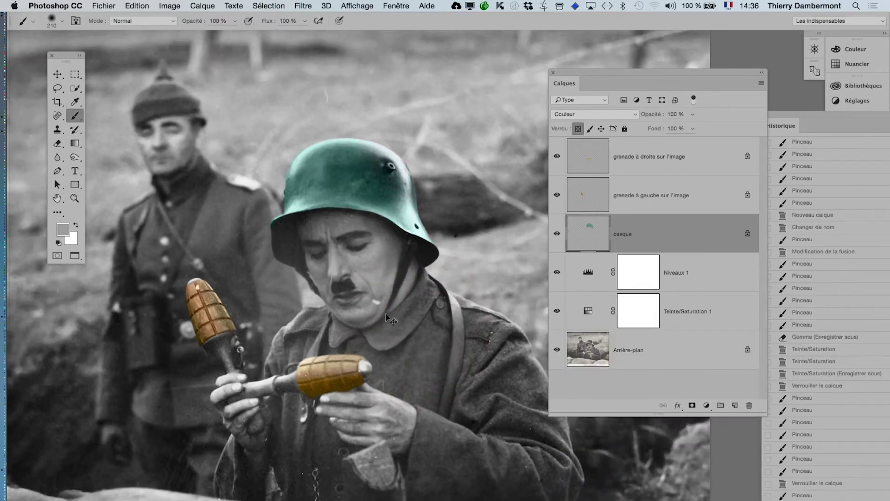
scroll(443, 208, up, 5)
mouse_move(443, 206)
mouse_down()
mouse_move(438, 286)
mouse_move(455, 355)
mouse_up()
key(super+z)
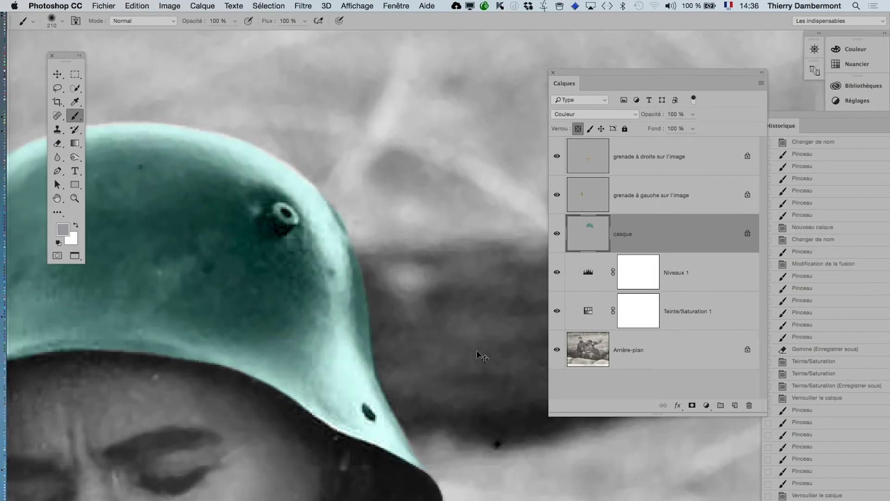
Paint the helmet's left side and right edge grey on the "casque" layer, using a brush of up to 305 px.
scroll(469, 348, down, 1)
scroll(469, 348, down, 1)
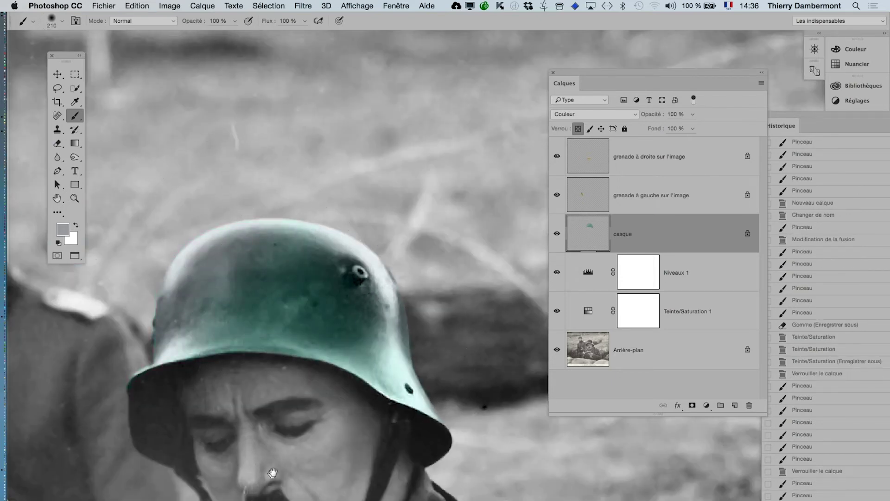
key(super+z)
scroll(277, 441, down, 1)
mouse_move(260, 419)
mouse_down()
mouse_move(303, 420)
mouse_move(393, 298)
mouse_up()
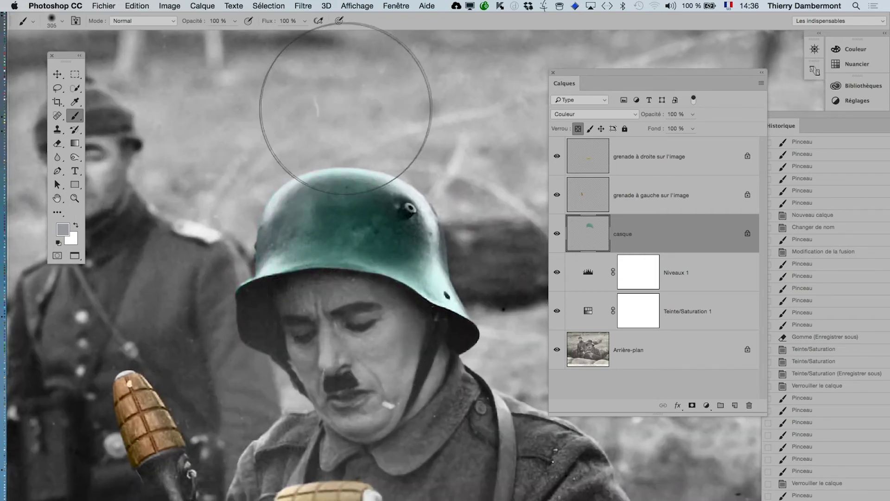
click(359, 387)
scroll(358, 387, down, 1)
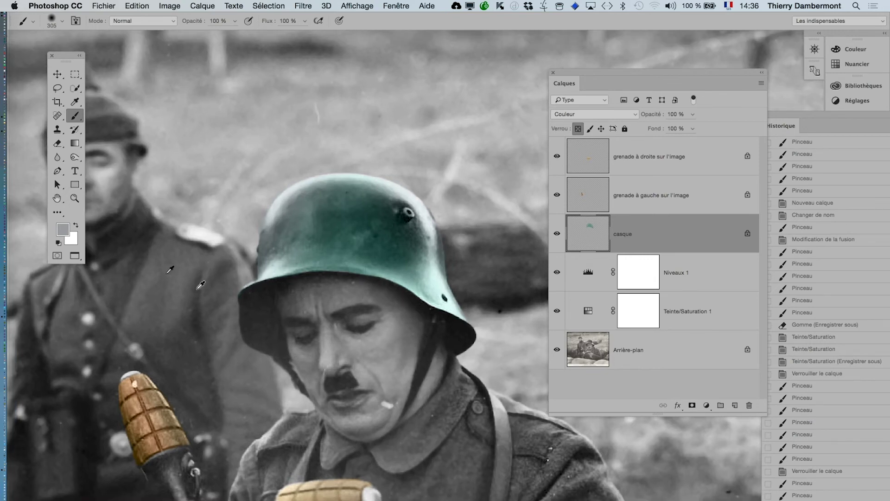
Paint the helmet's lower left side in slate blue with hue 206°, saturation 33 % and brightness 37 %.
click(64, 233)
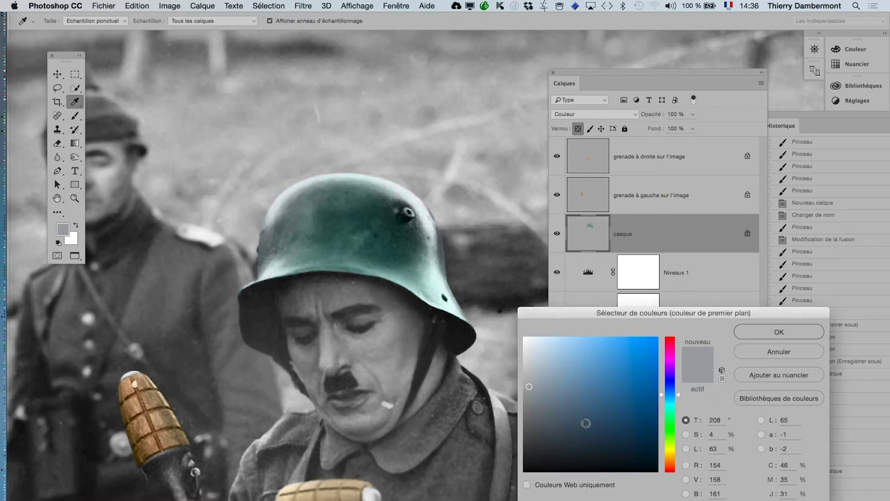
drag(670, 444, 669, 454)
drag(570, 426, 561, 423)
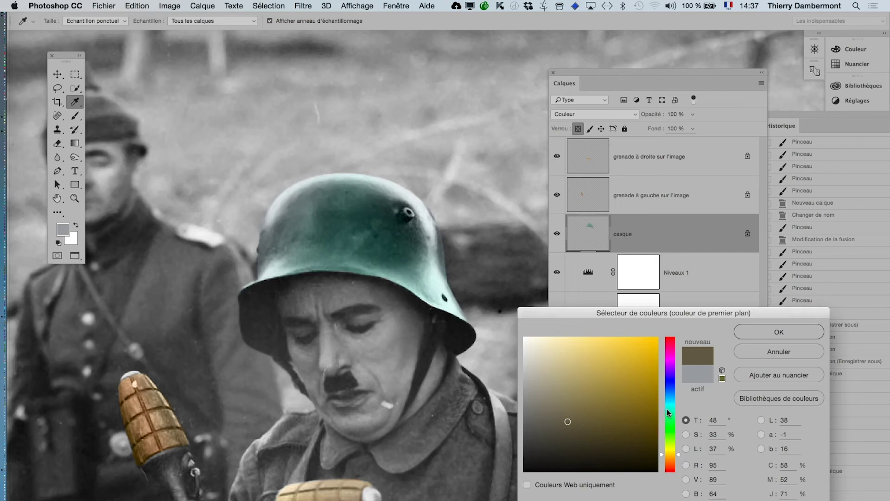
click(671, 396)
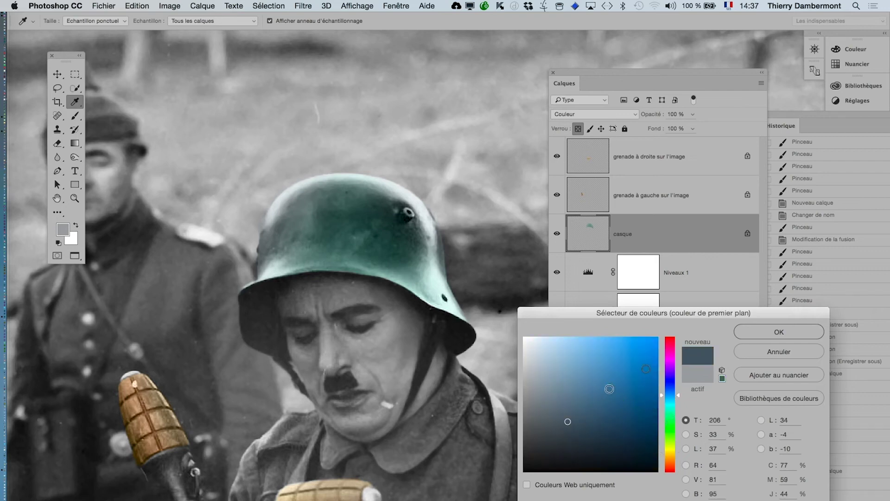
click(779, 332)
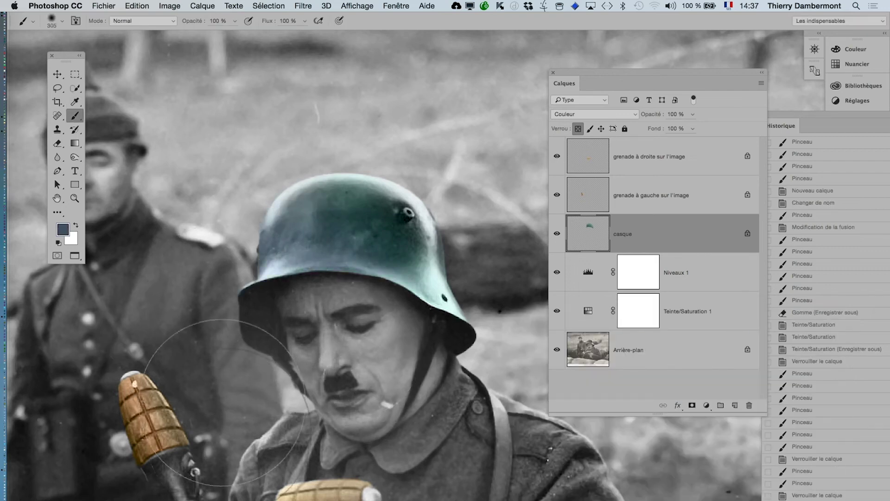
Try another slate-blue stroke on the helmet's upper right side and undo it.
click(365, 351)
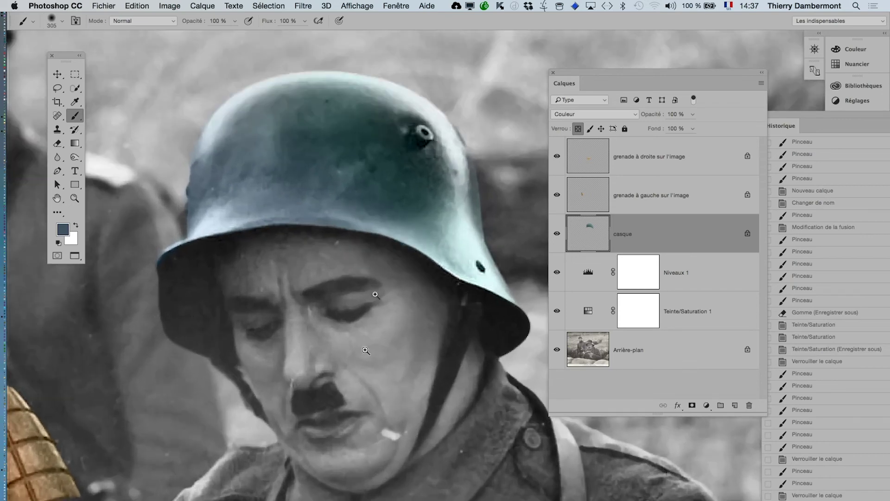
drag(373, 272, 366, 350)
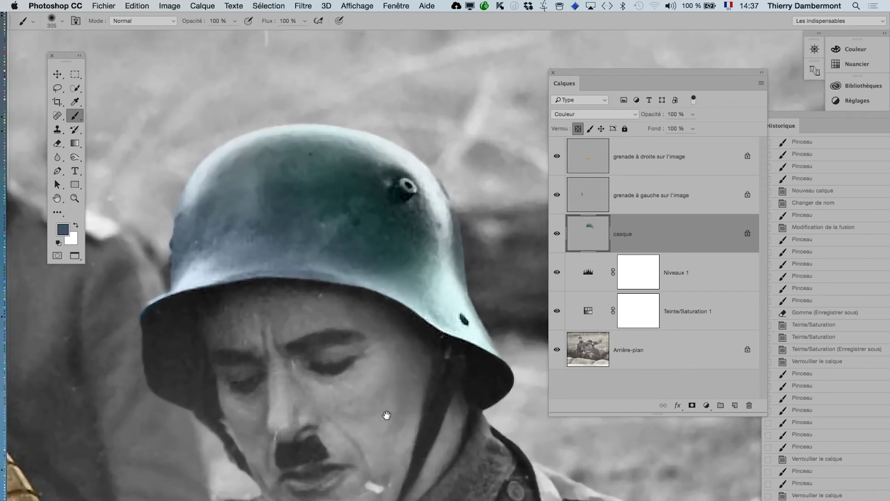
alt+click(360, 388)
alt+click(358, 394)
alt+click(365, 431)
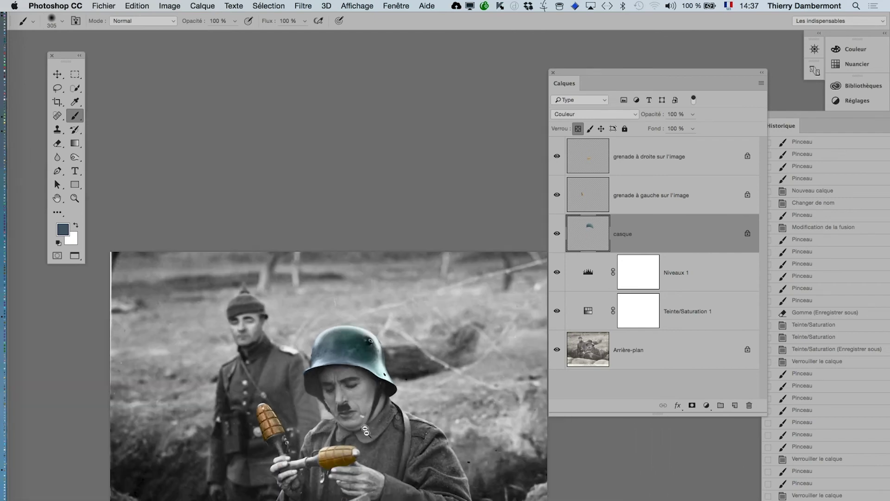
drag(366, 430, 358, 337)
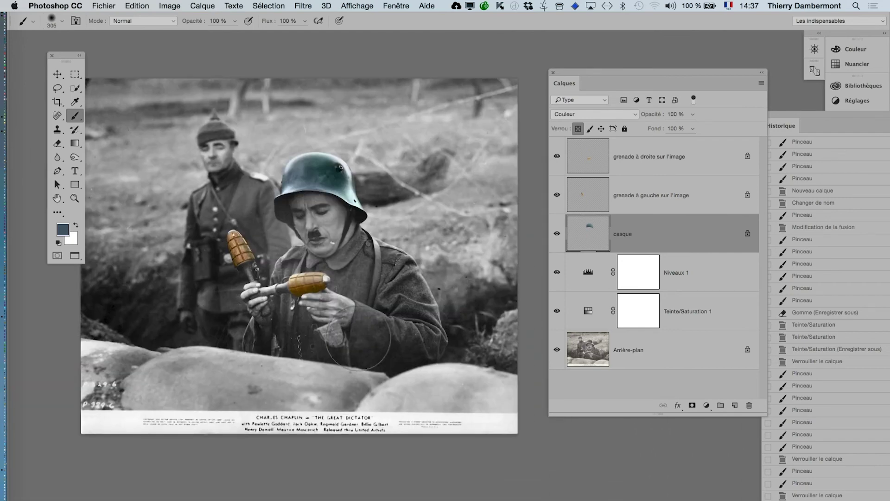
drag(368, 148, 360, 156)
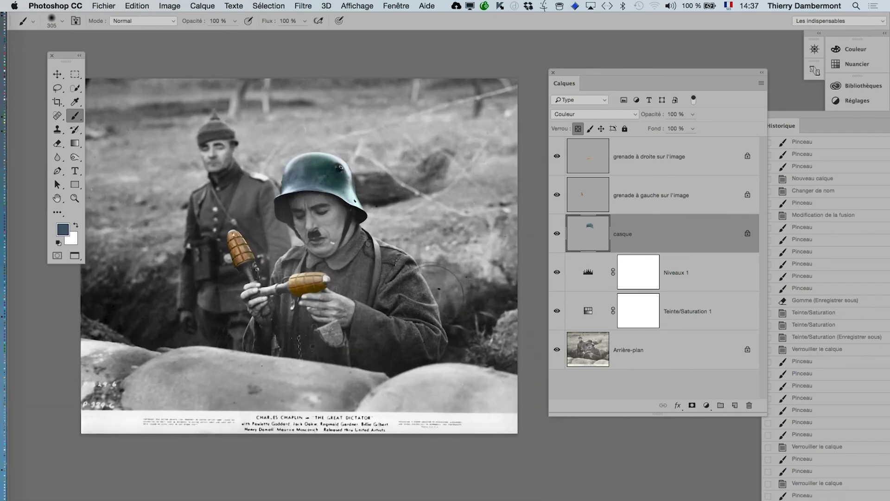
key(super+z)
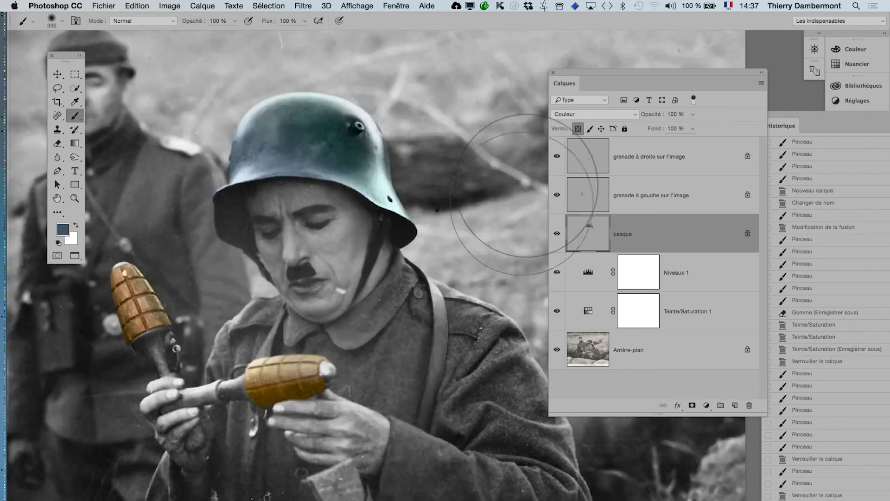
Toggle the visibility of the "casque" layer repeatedly to compare the helmet with and without its colours.
click(557, 237)
click(556, 235)
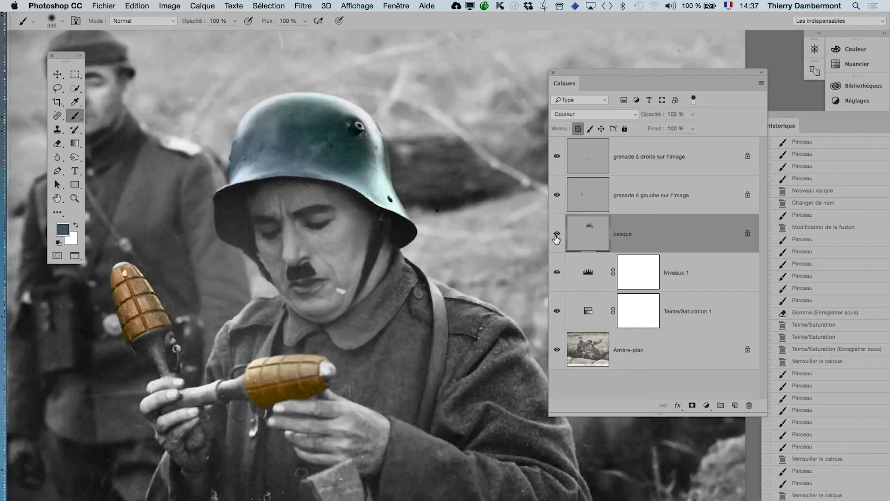
click(557, 239)
click(557, 238)
scroll(341, 141, up, 2)
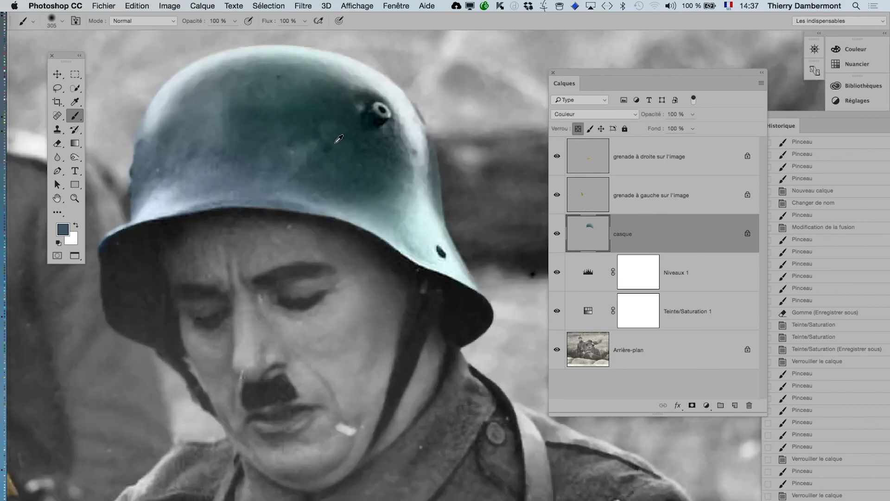
click(557, 235)
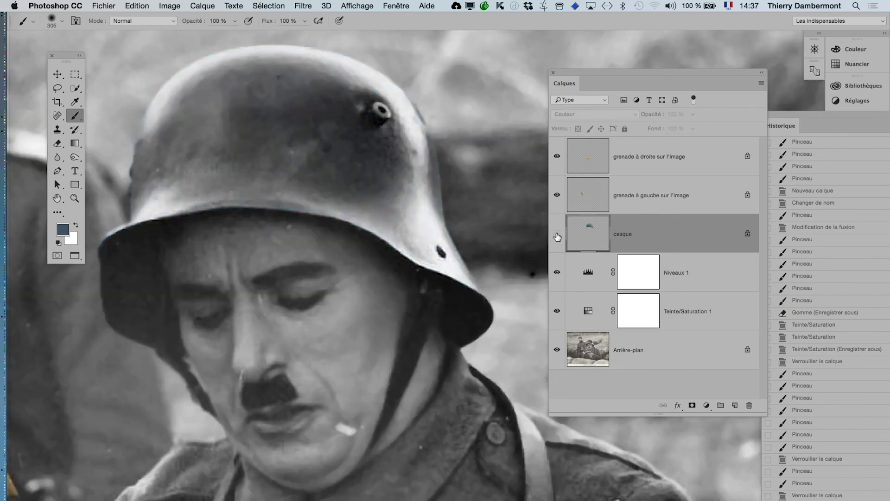
click(557, 235)
click(557, 234)
click(557, 235)
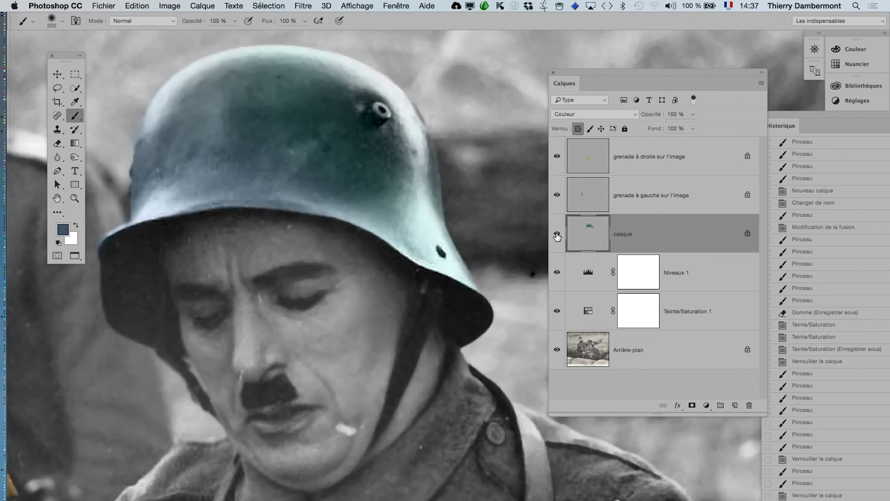
alt+super+click(388, 349)
alt+super+click(371, 324)
alt+super+click(343, 287)
alt+super+click(313, 243)
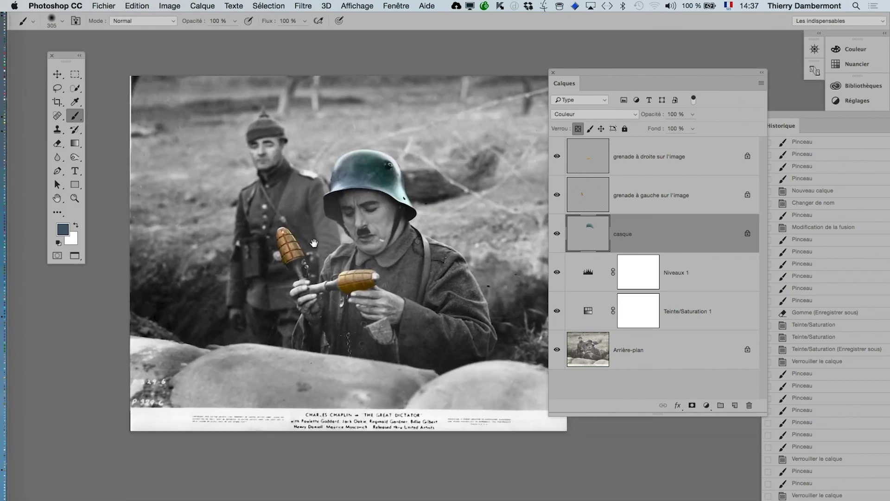
Save a new version of the image as the-great-dictator--05.psd in Photoshop format with its layers.
click(104, 6)
click(117, 105)
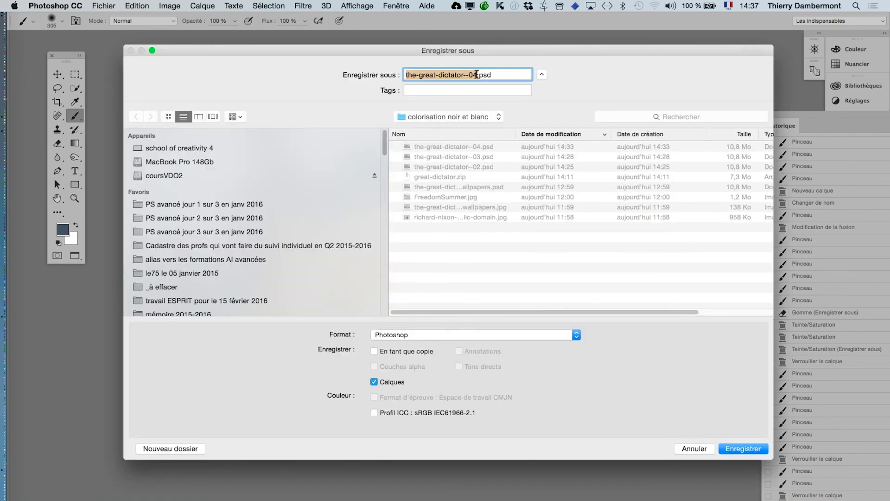
click(477, 75)
text(5)
key(Return)
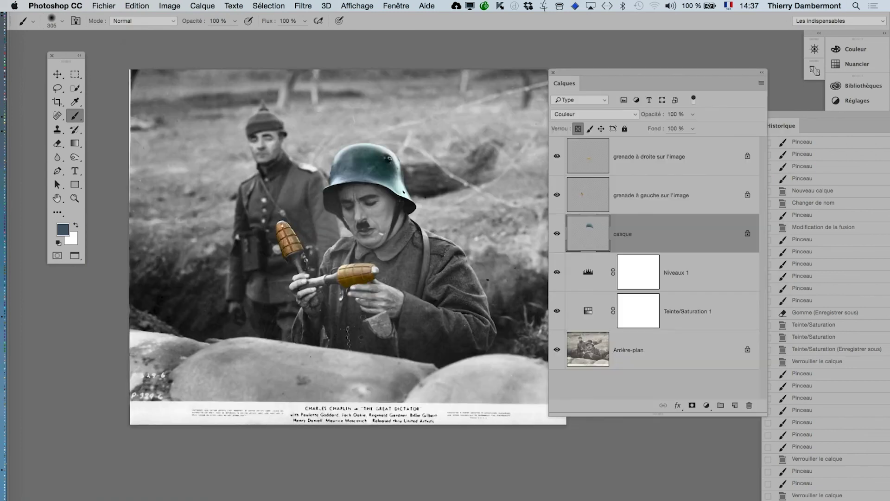